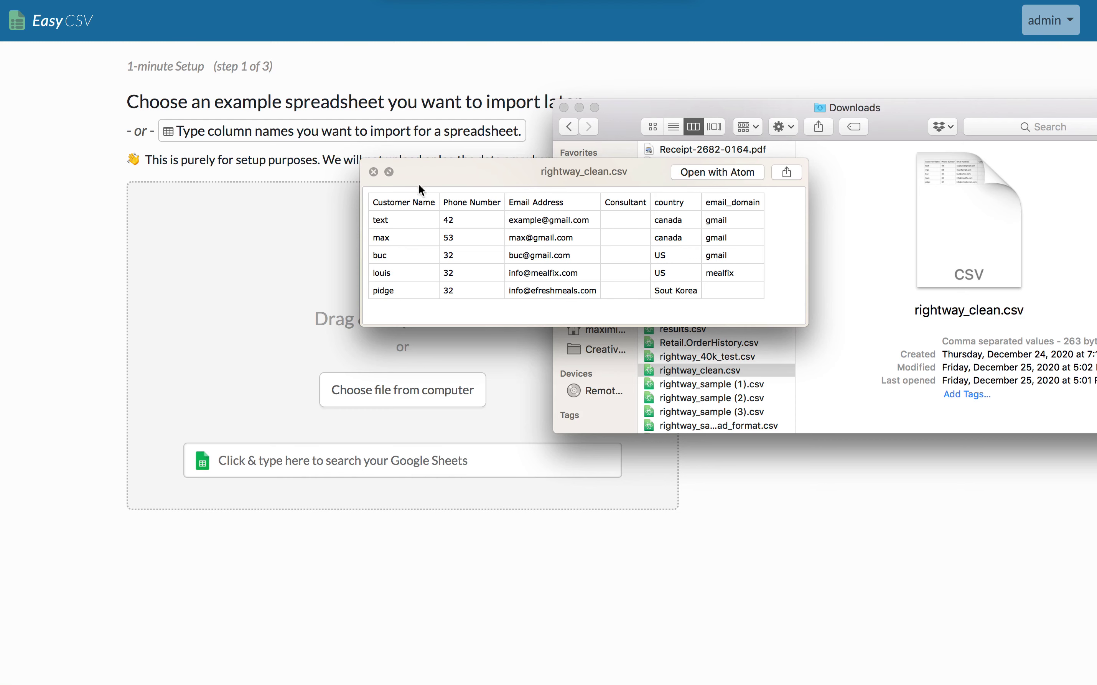
Step: Load rightway_clean.csv as the example spreadsheet and name the import page Email Fix Import, keeping all columns selected
click(375, 173)
drag(670, 371, 205, 283)
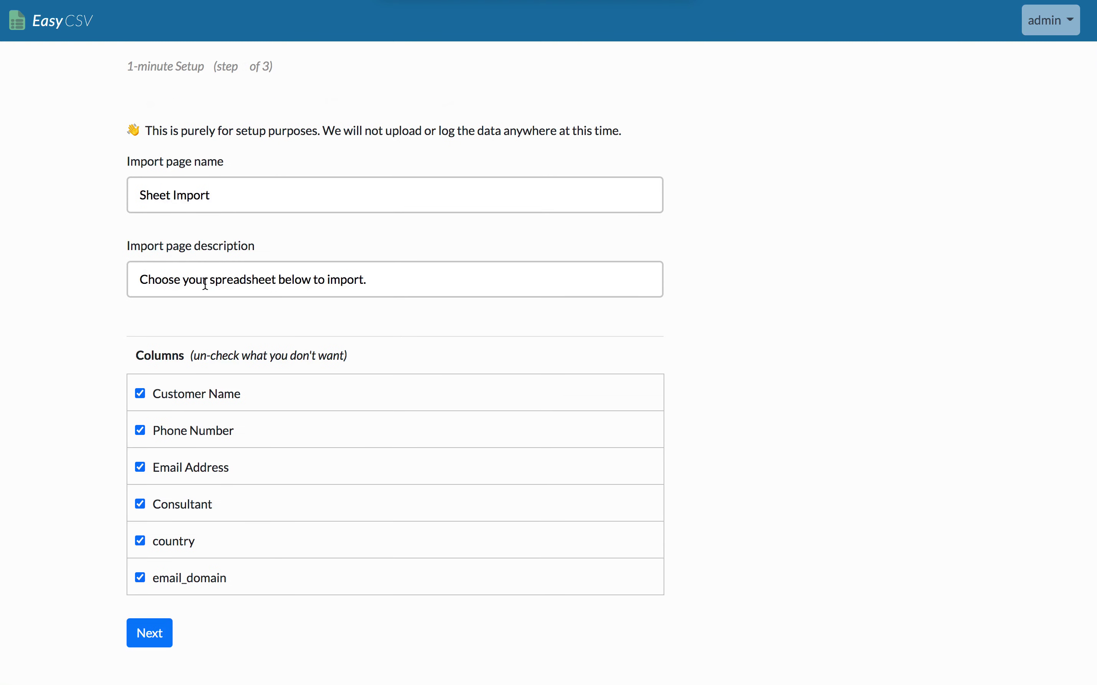
double_click(156, 204)
text(Email )
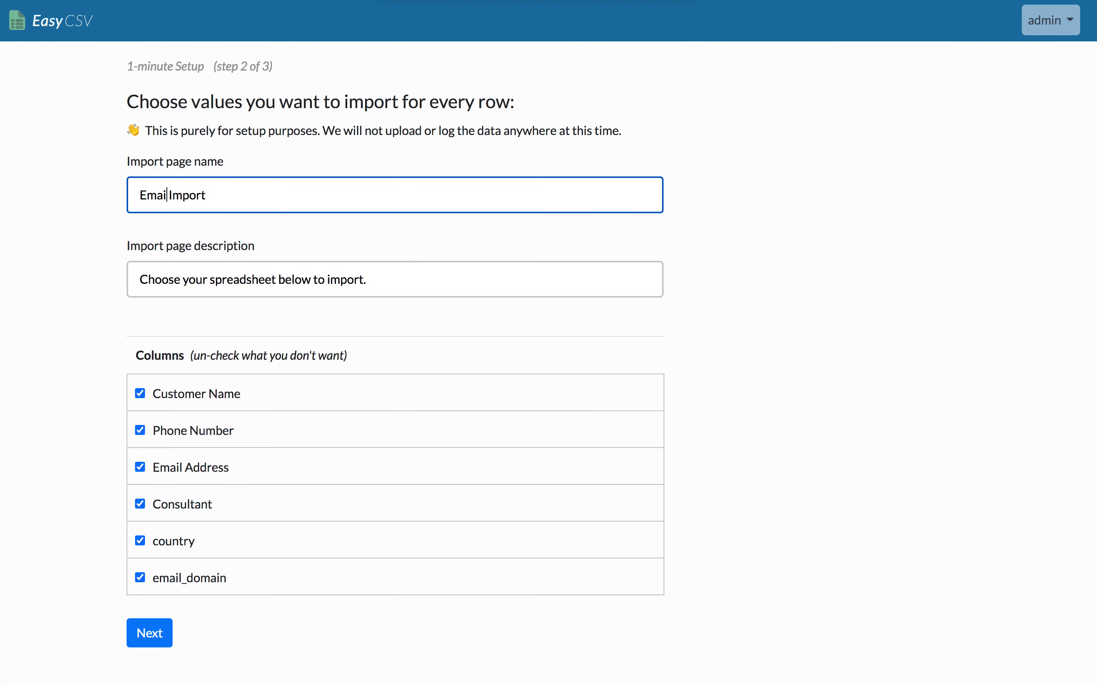
text(Fix)
click(63, 272)
click(151, 634)
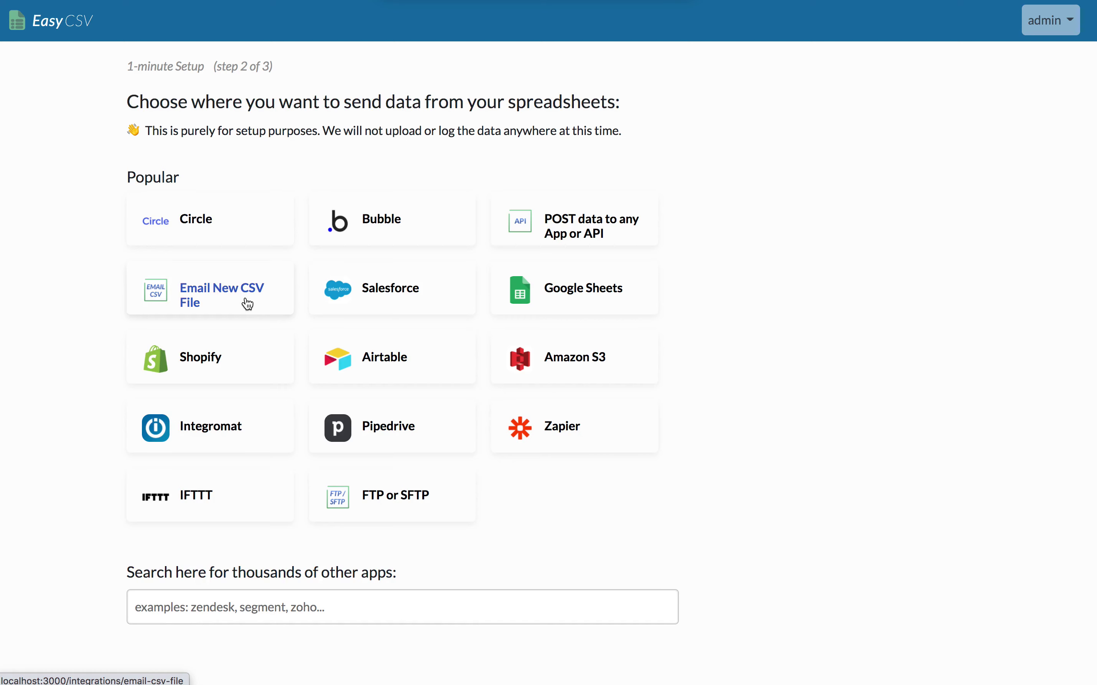
Step: Choose Email New CSV File as the data destination and save the recipient's email address for the generated files
click(249, 304)
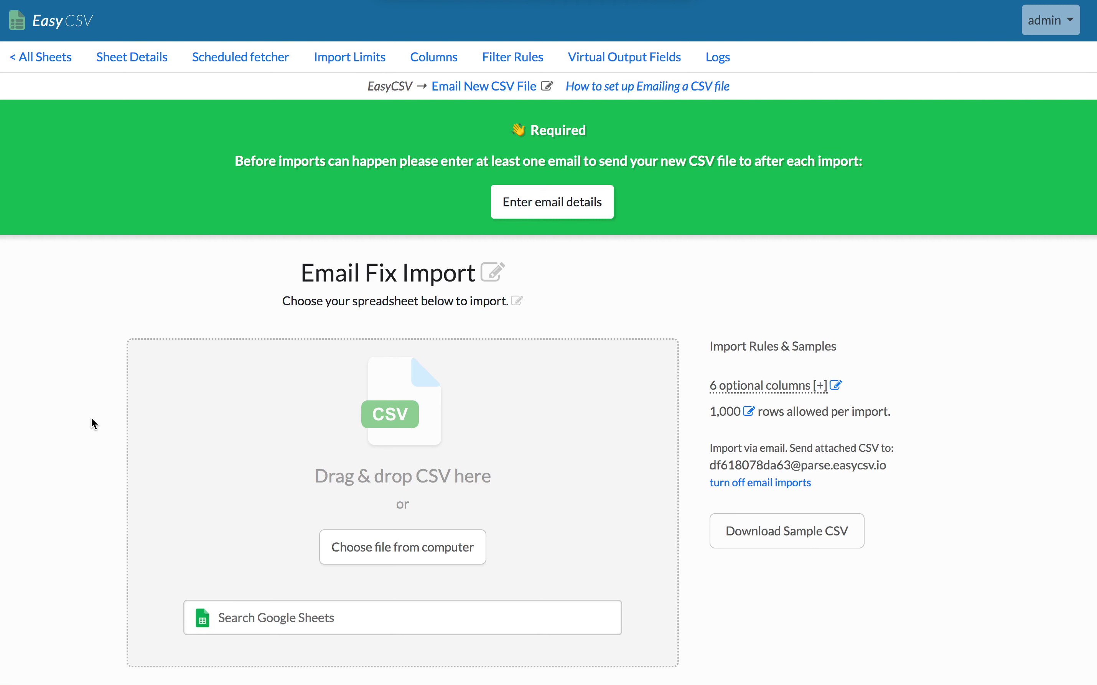
drag(753, 160, 418, 161)
click(678, 176)
click(559, 203)
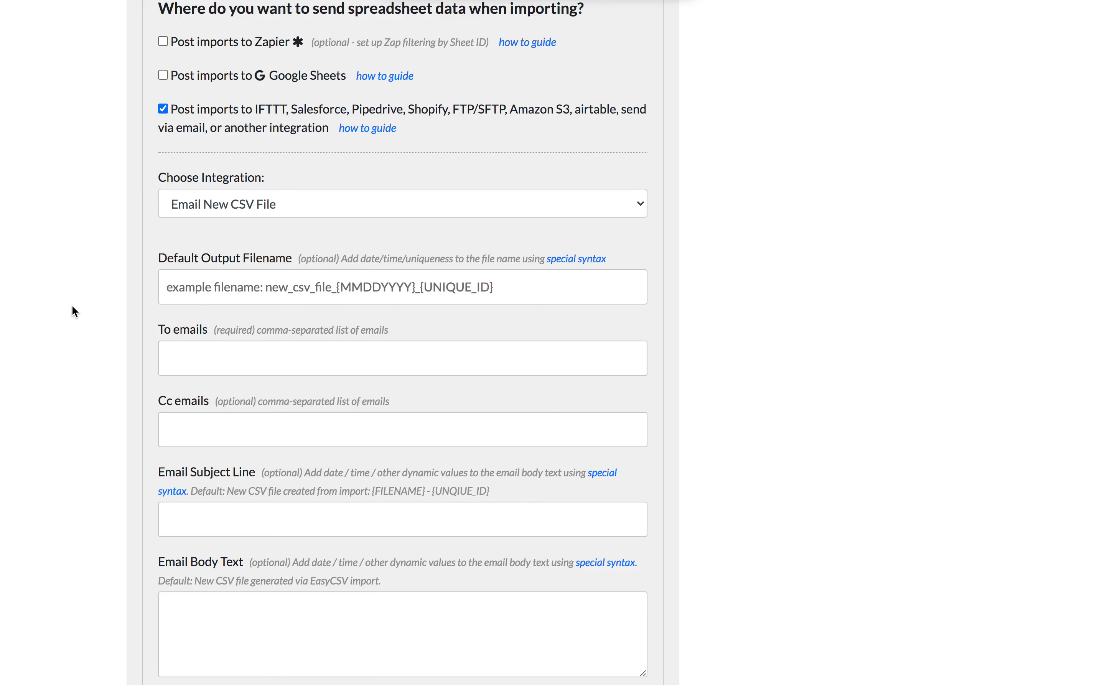
scroll(72, 307, down, 5)
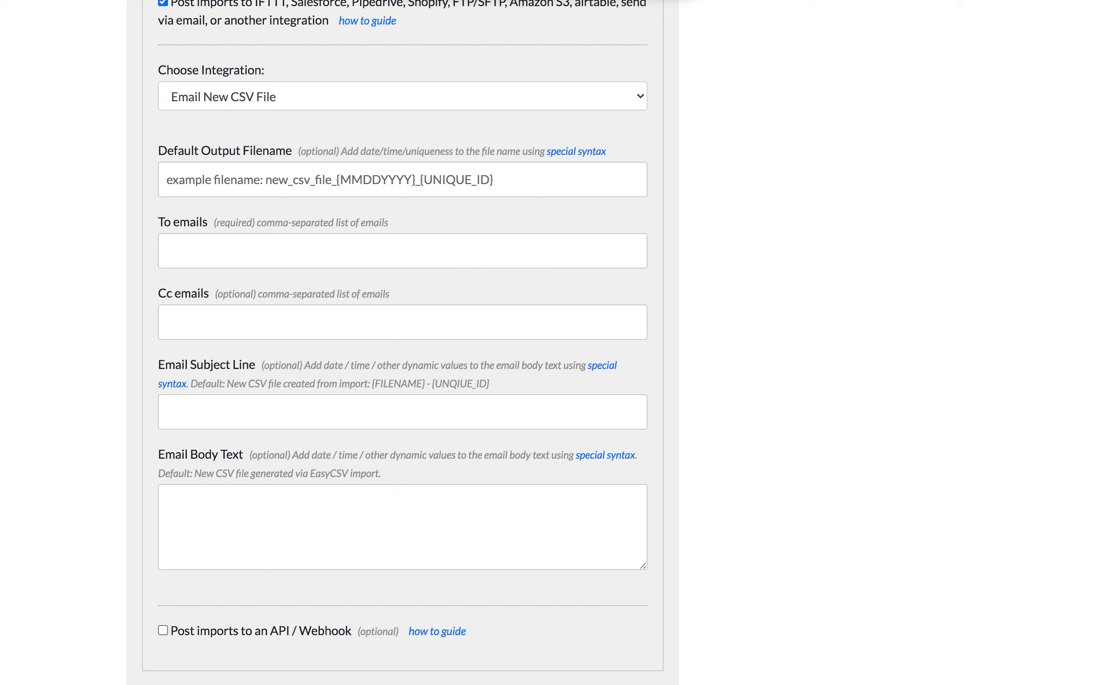
key(super+v)
scroll(107, 263, down, 3)
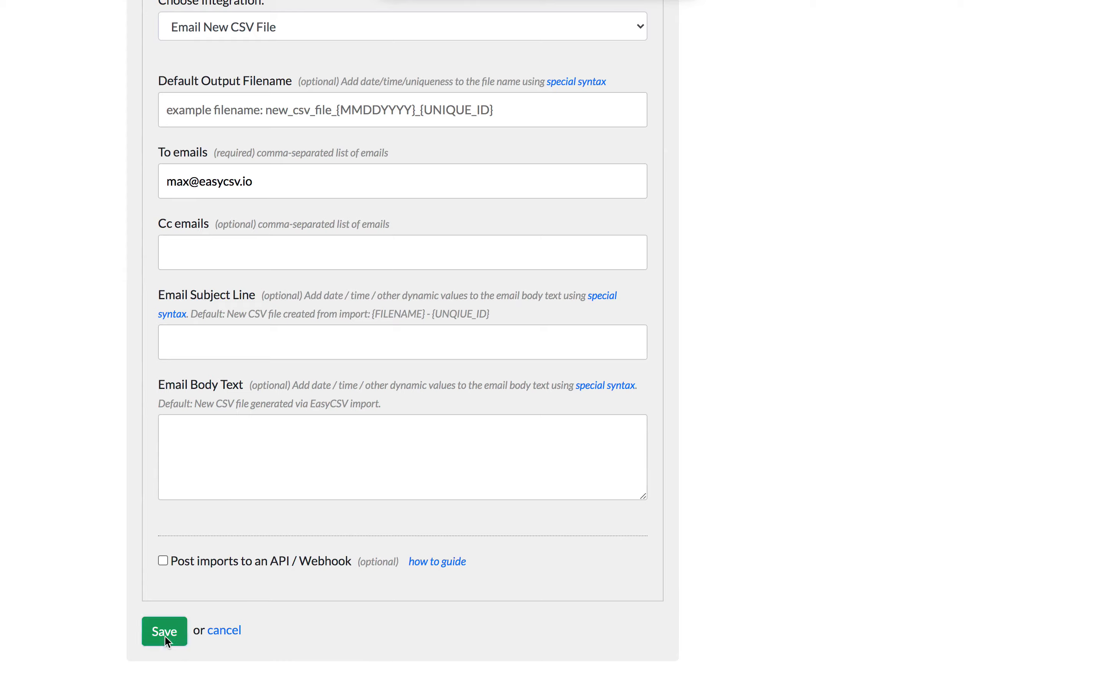
click(165, 633)
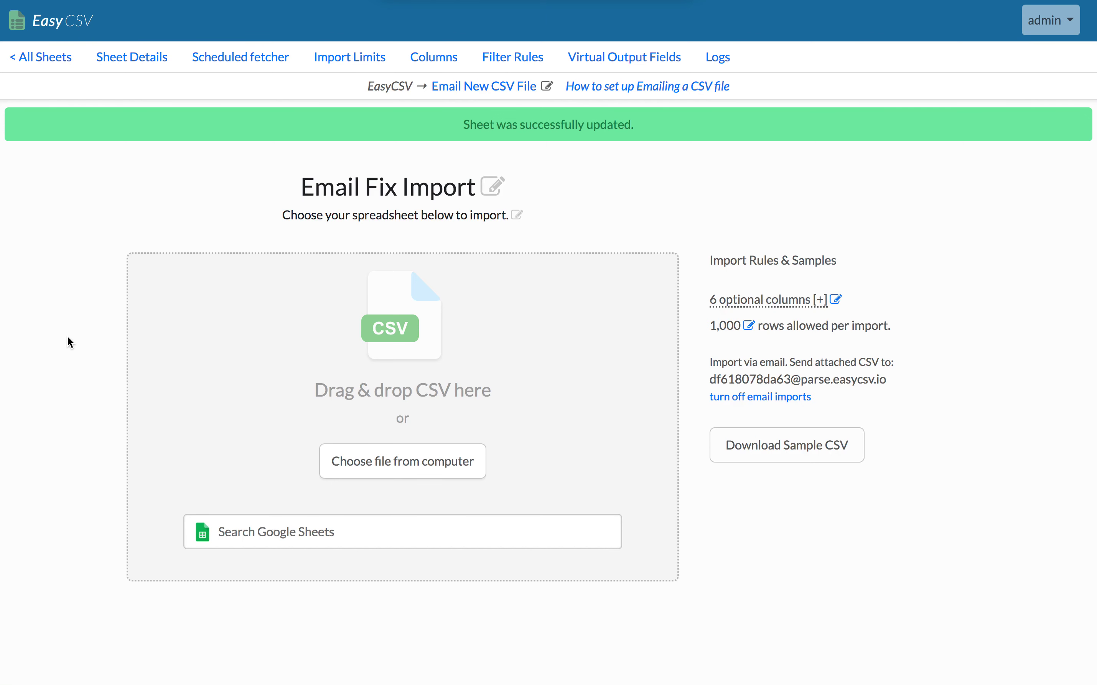
Step: Examine the address to which attached CSV files can be sent for import via email
drag(708, 380, 890, 383)
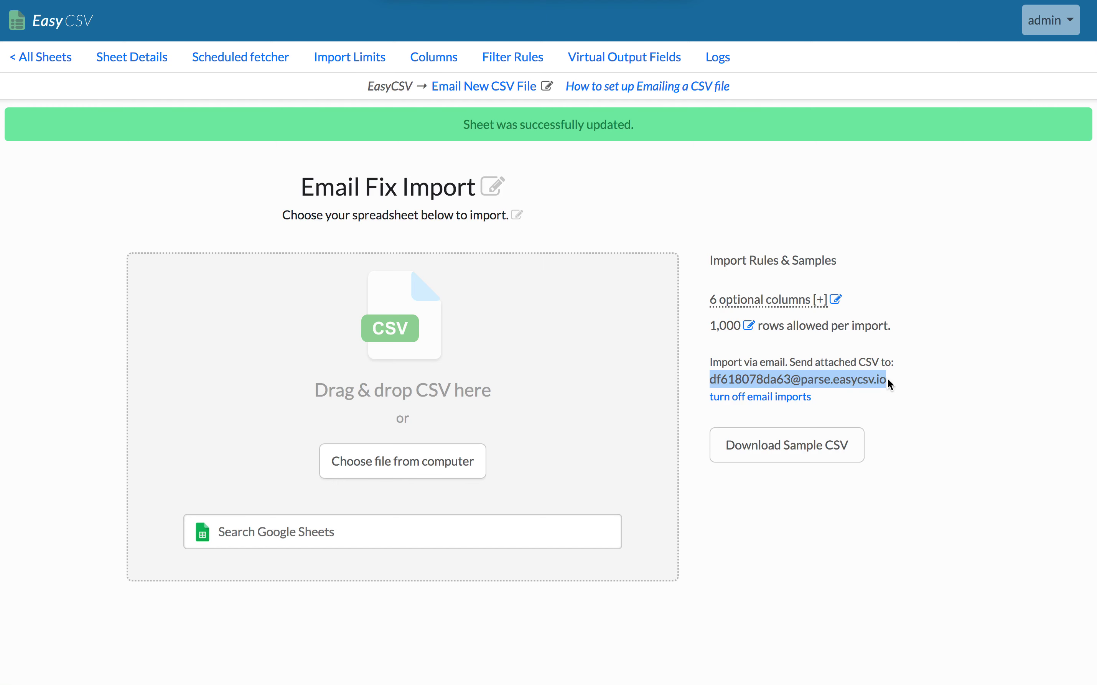
click(70, 349)
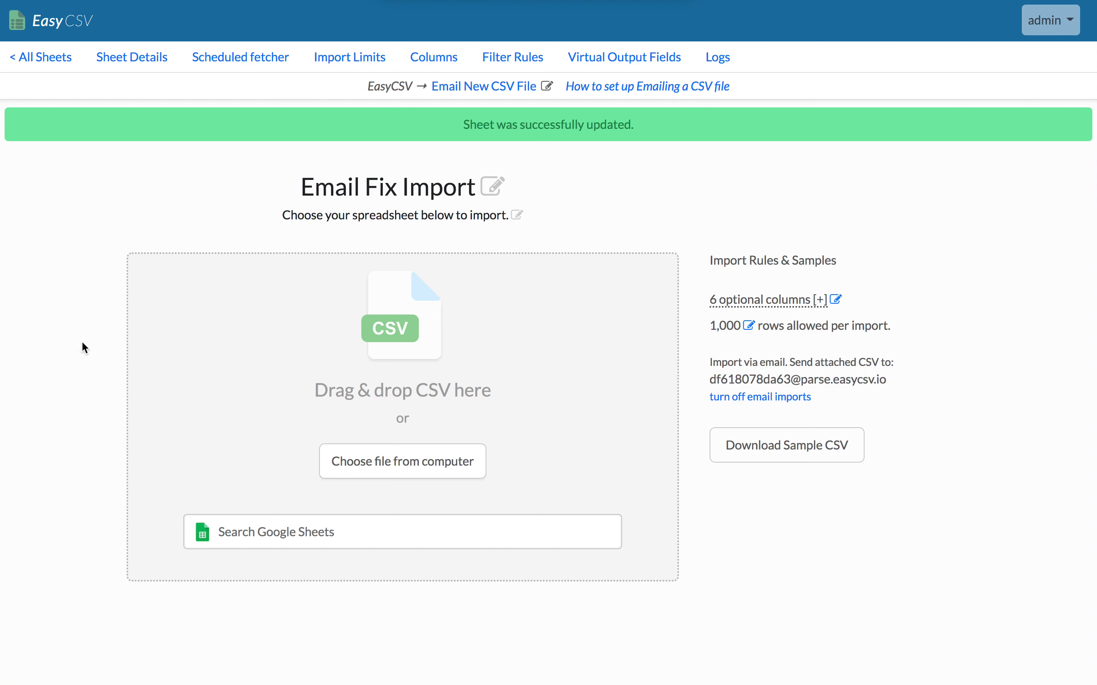
Step: Try fetch frequencies of every hour and every 10-20 minutes in a new scheduled fetcher, and return without saving it
click(243, 60)
click(233, 263)
scroll(93, 262, down, 5)
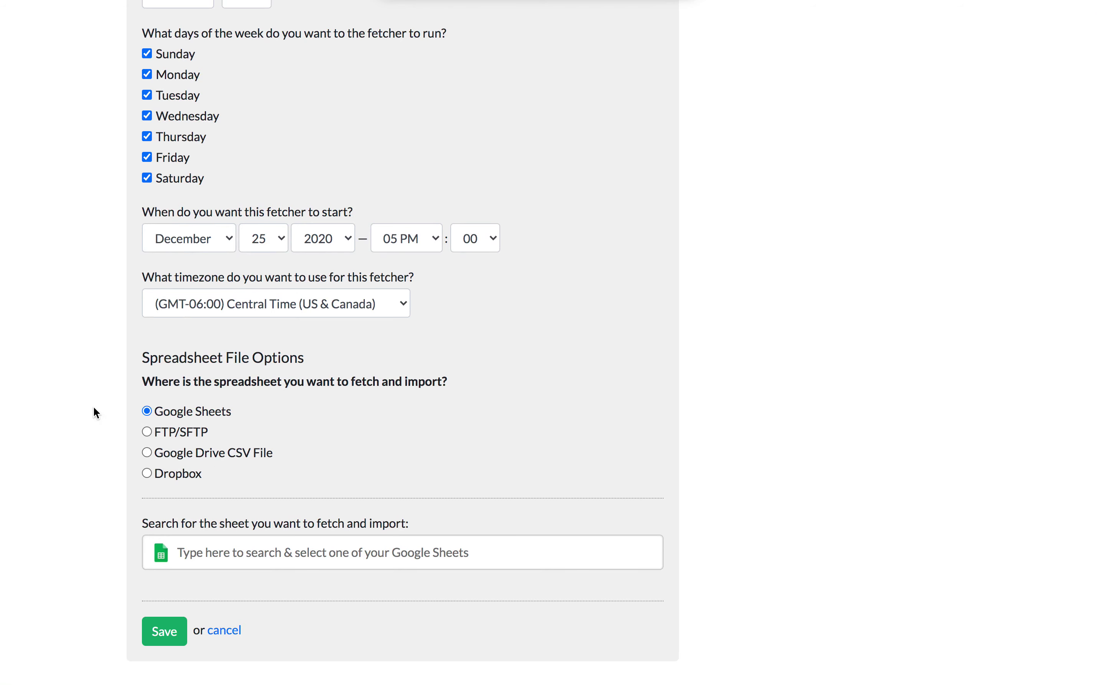
scroll(93, 408, up, 5)
click(248, 138)
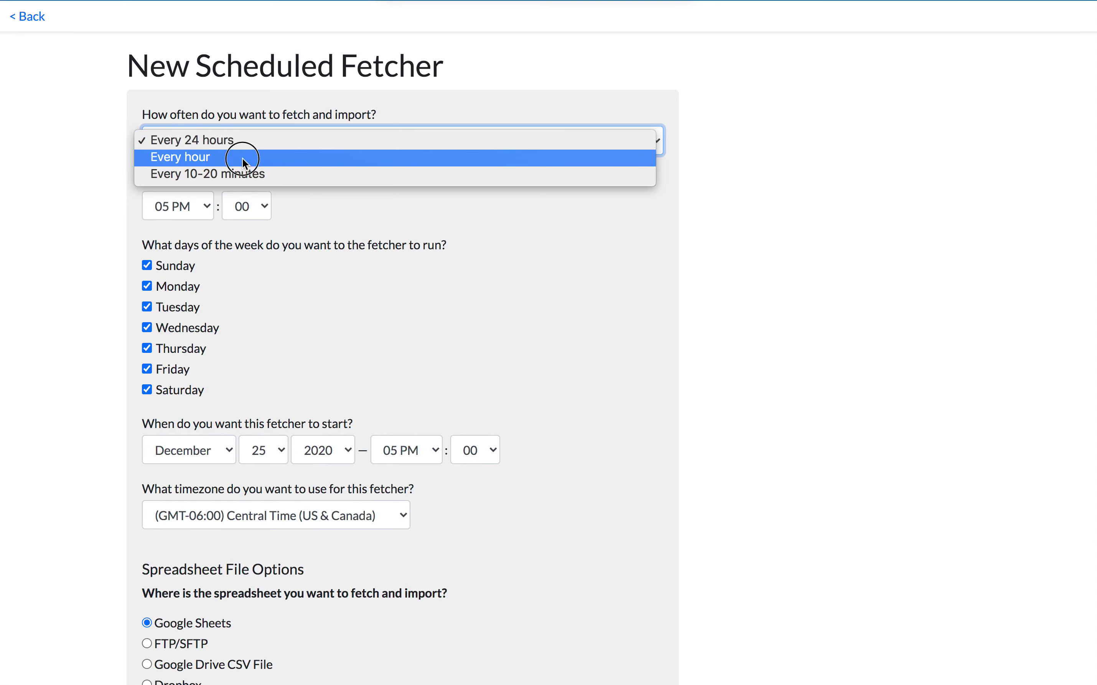
click(245, 158)
click(243, 144)
click(236, 163)
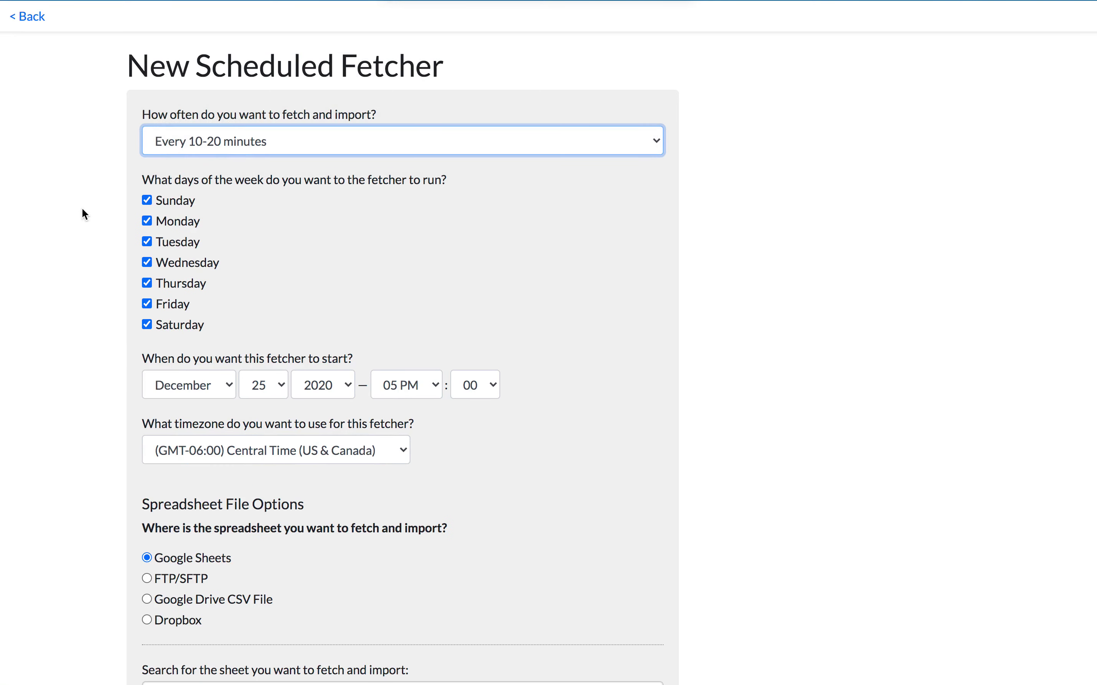
scroll(82, 209, down, 3)
scroll(82, 209, up, 5)
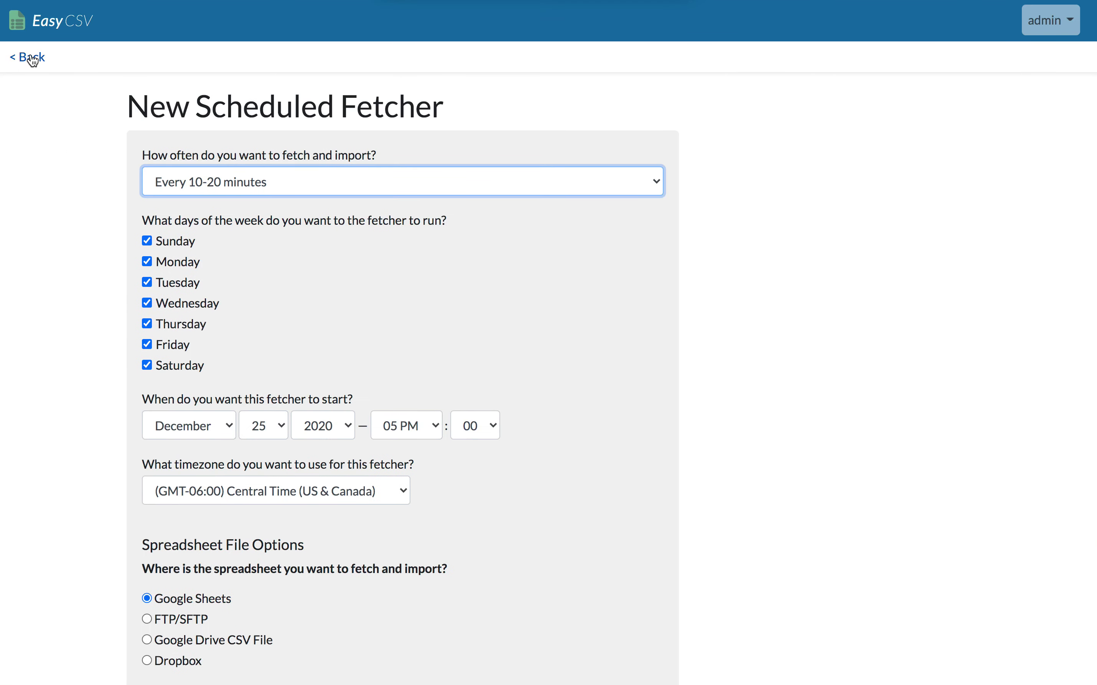
click(29, 62)
click(30, 55)
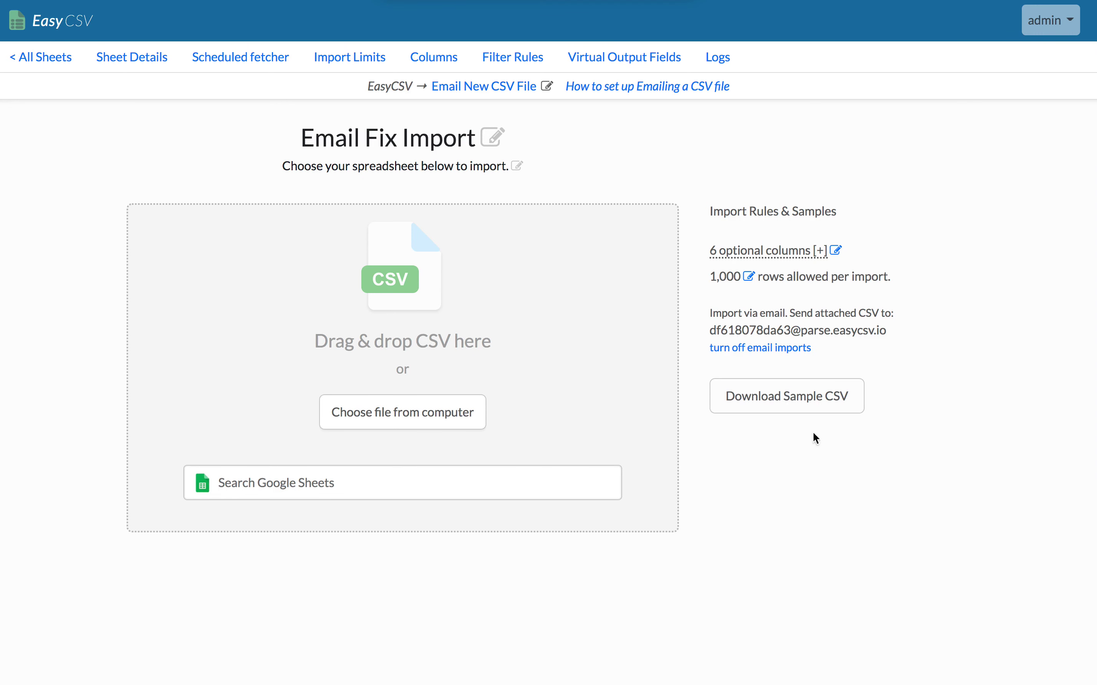
Step: Upload rightway_clean.csv to the Email Fix Import page, validate it and import its records
key(super+Tab)
key(super+Tab)
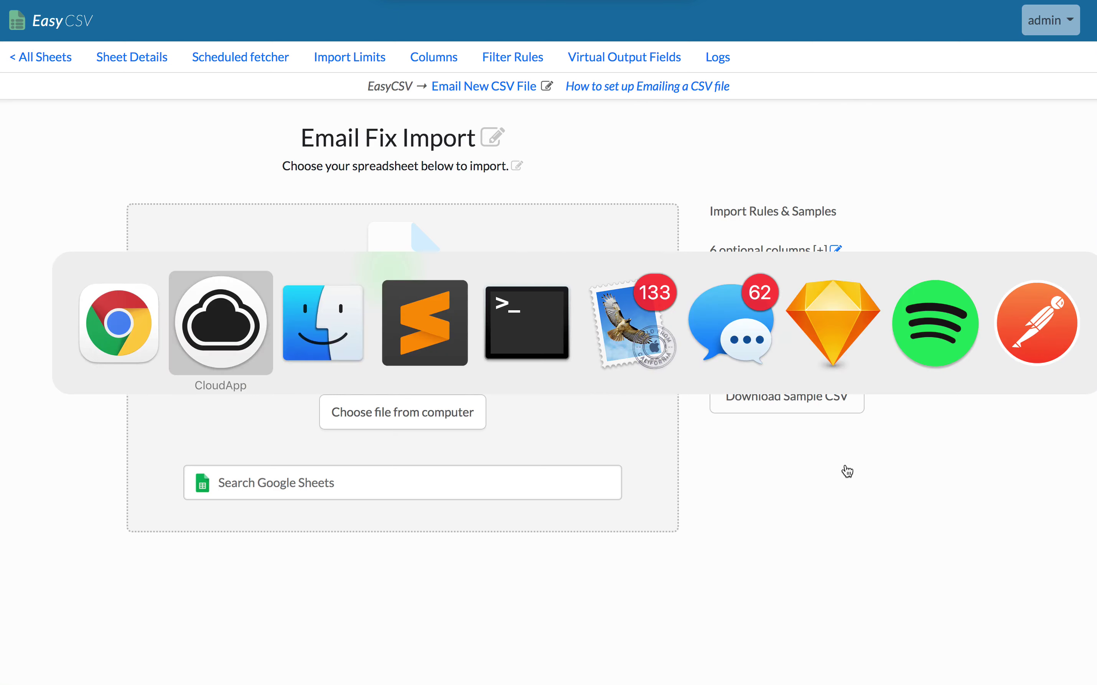
drag(673, 371, 351, 283)
click(598, 335)
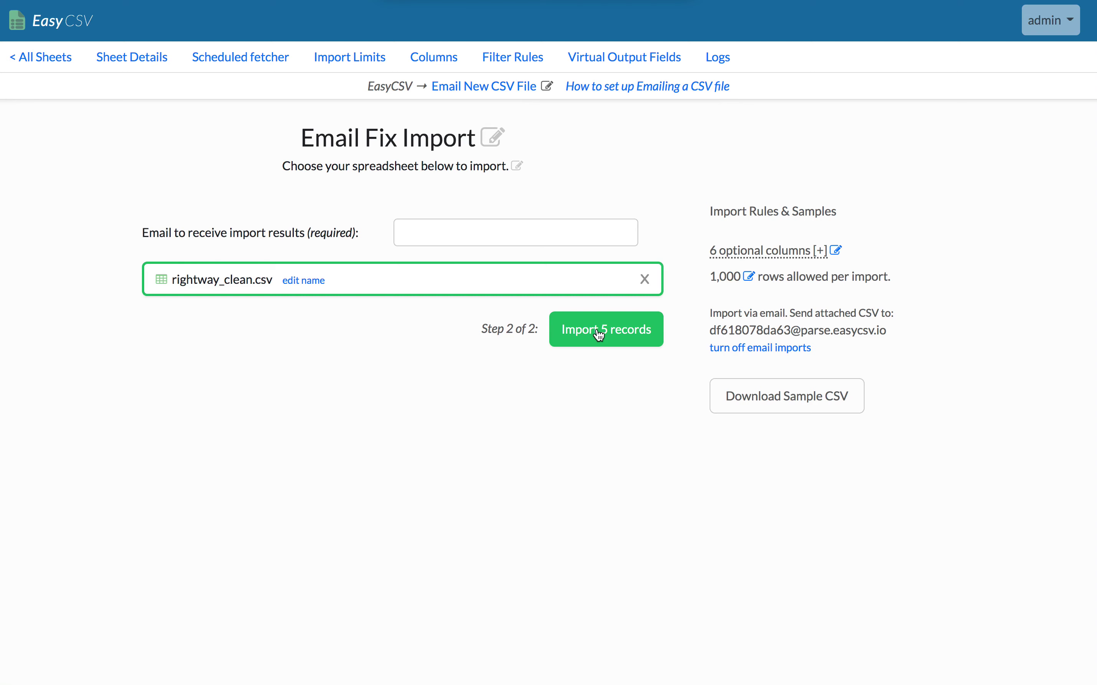
click(599, 334)
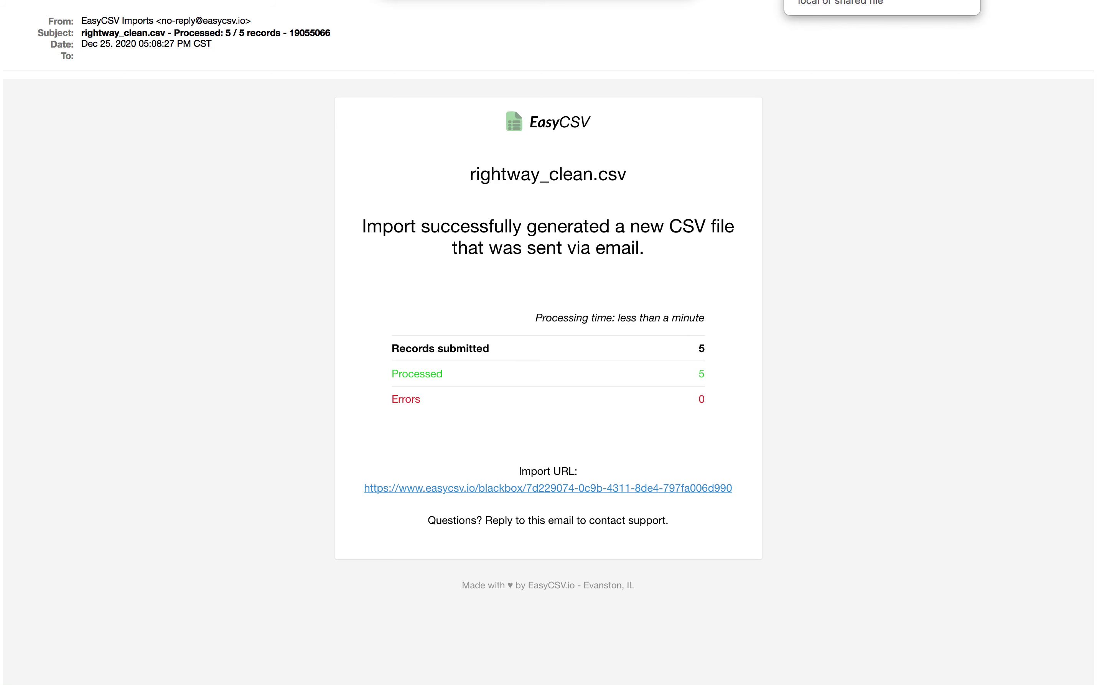
Step: Examine the import results email and the email that delivers the newly created CSV file
click(901, 12)
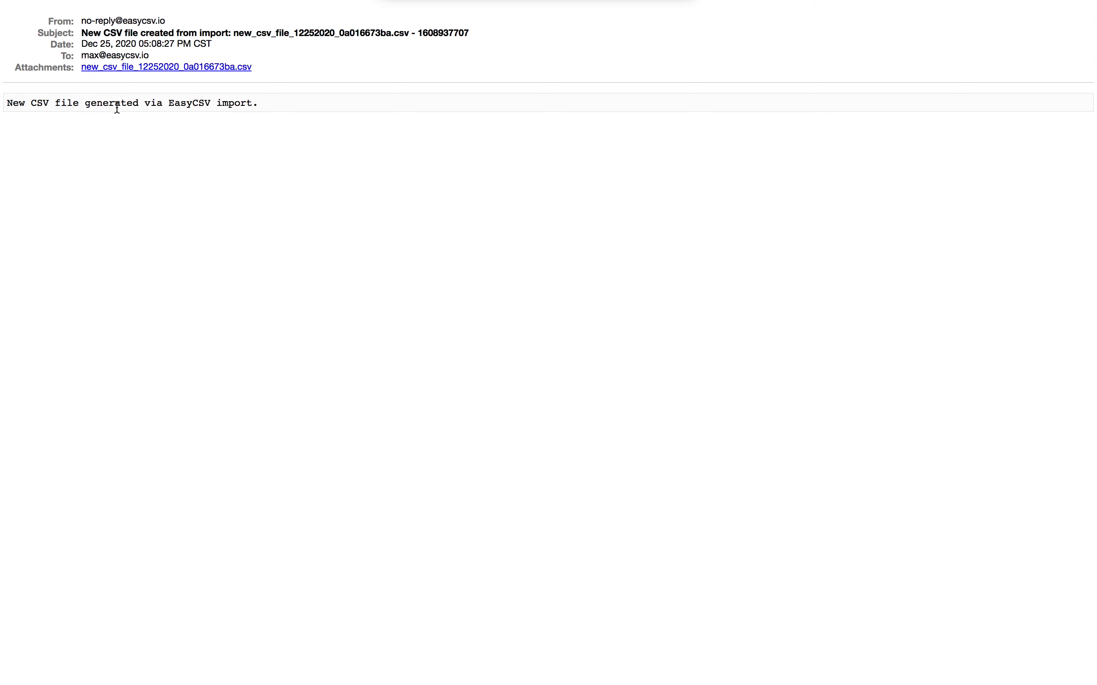
drag(80, 32, 269, 44)
click(352, 163)
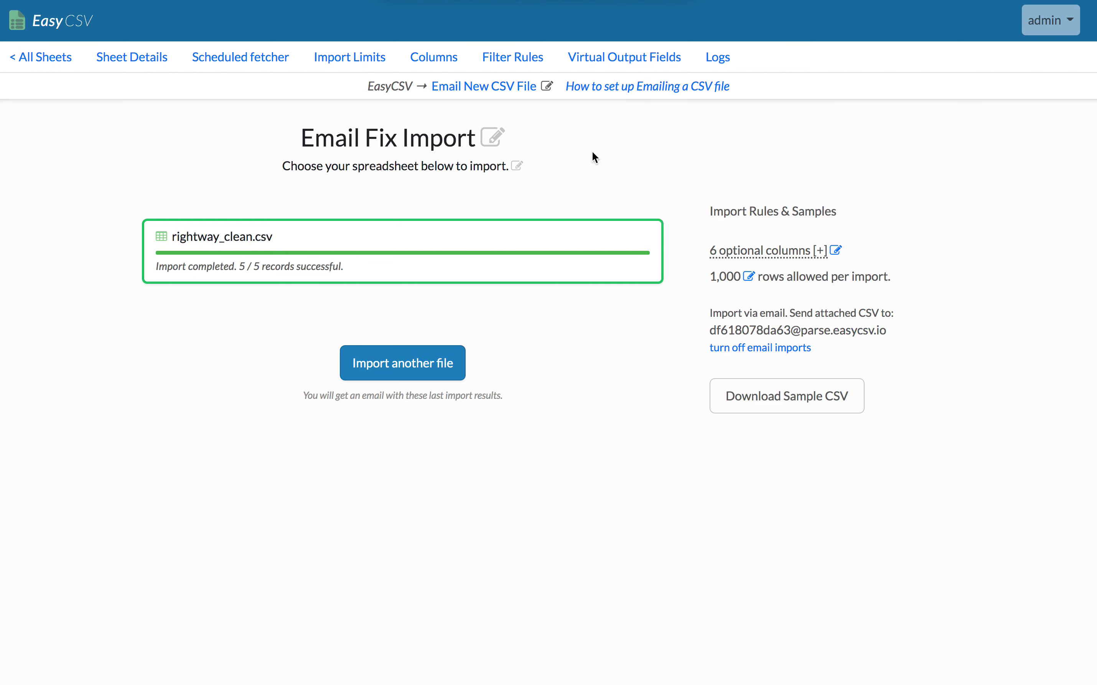
Step: Create and save a filter rule that only imports rows whose country column contains canada
click(417, 365)
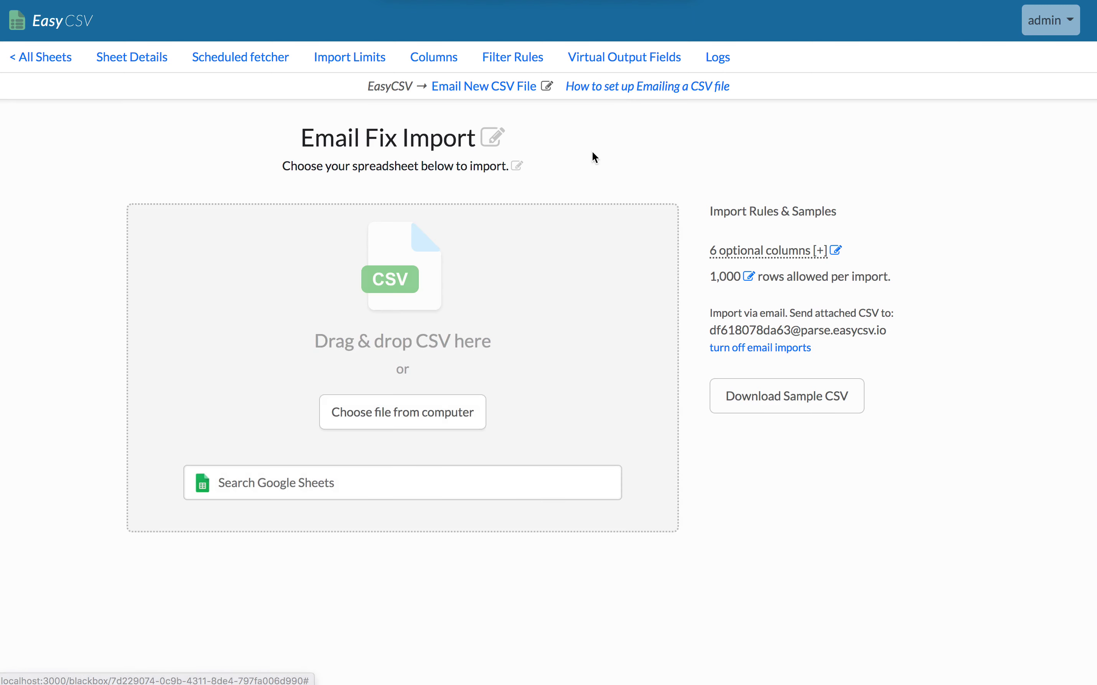
click(504, 59)
click(226, 281)
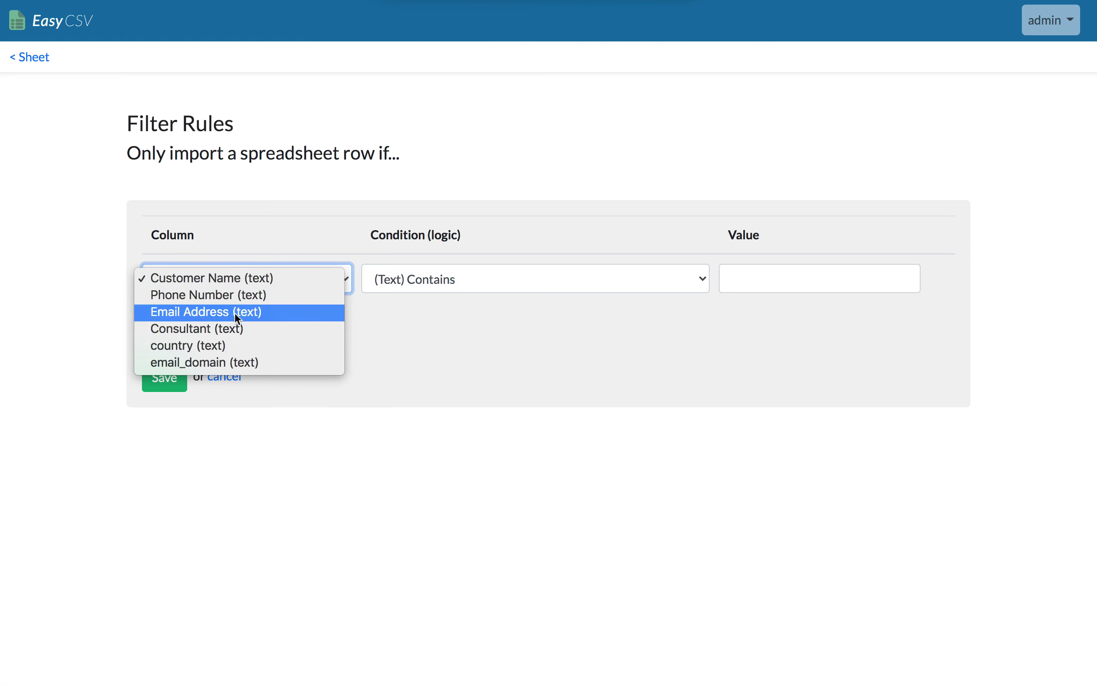
click(230, 350)
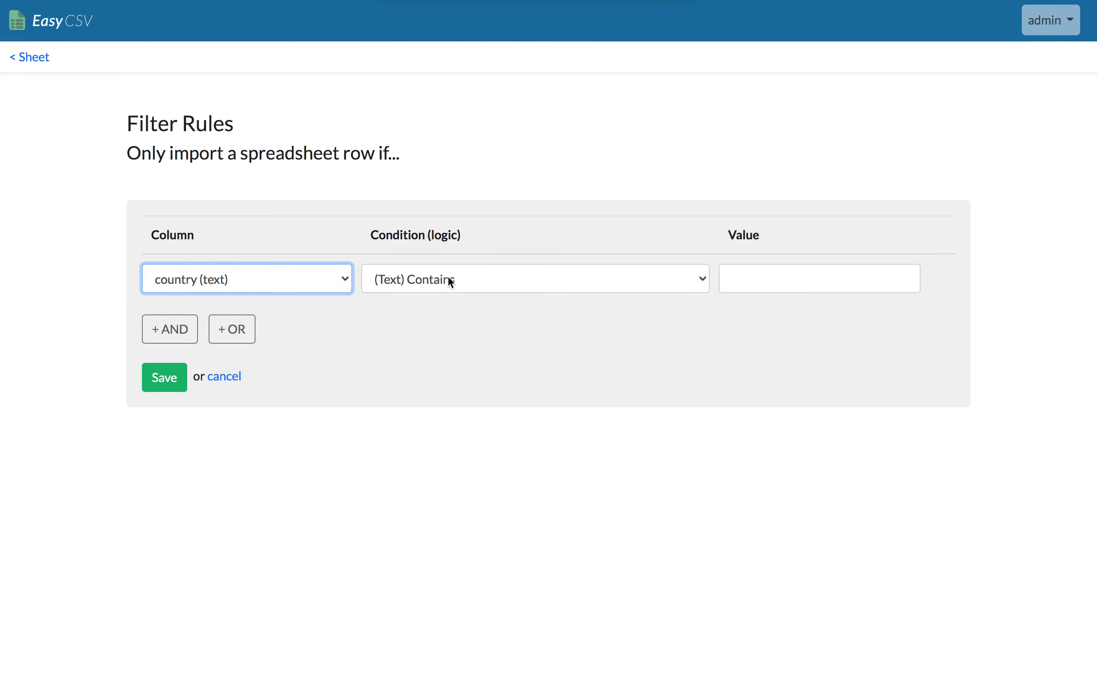
click(450, 279)
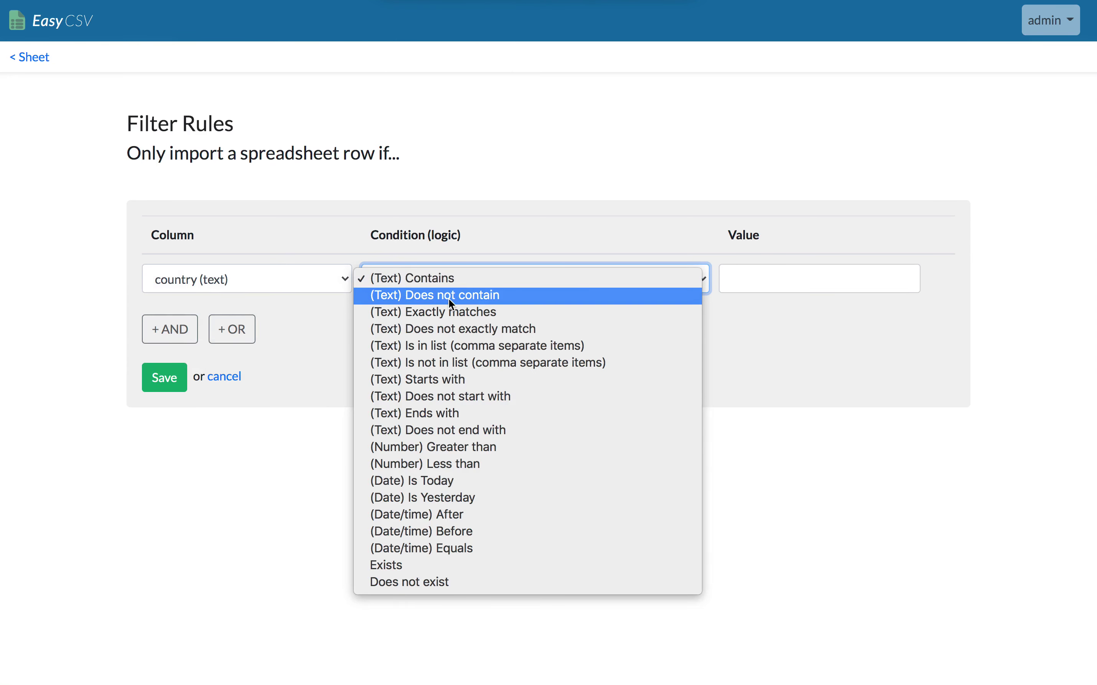
click(581, 278)
click(775, 277)
text(canada)
click(393, 431)
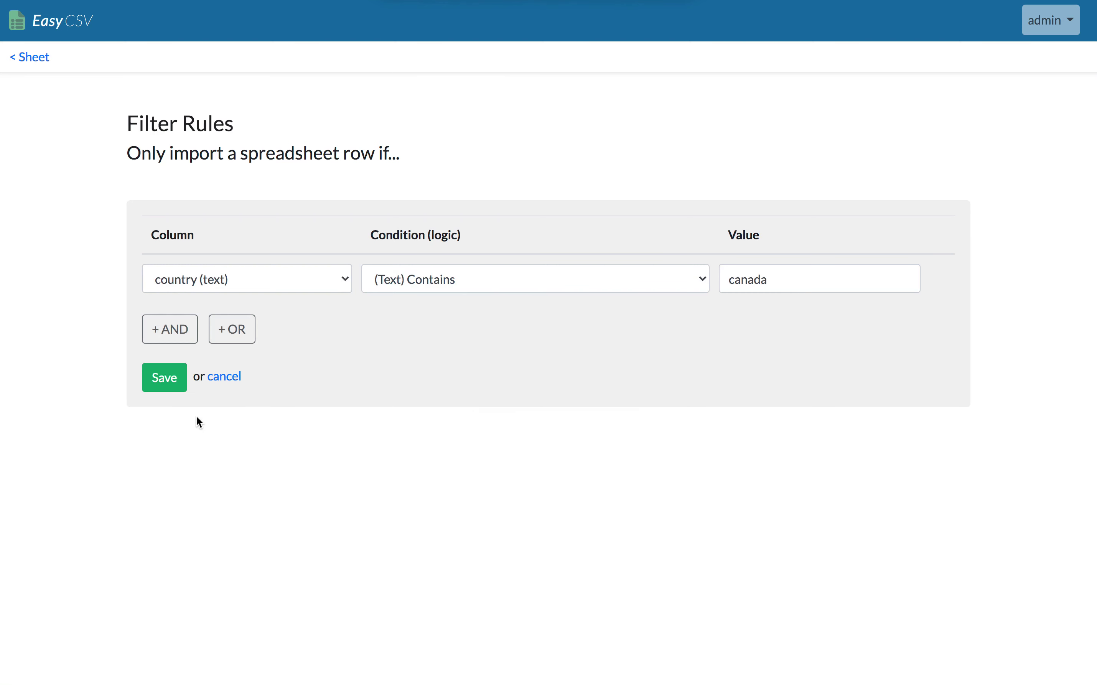
click(163, 384)
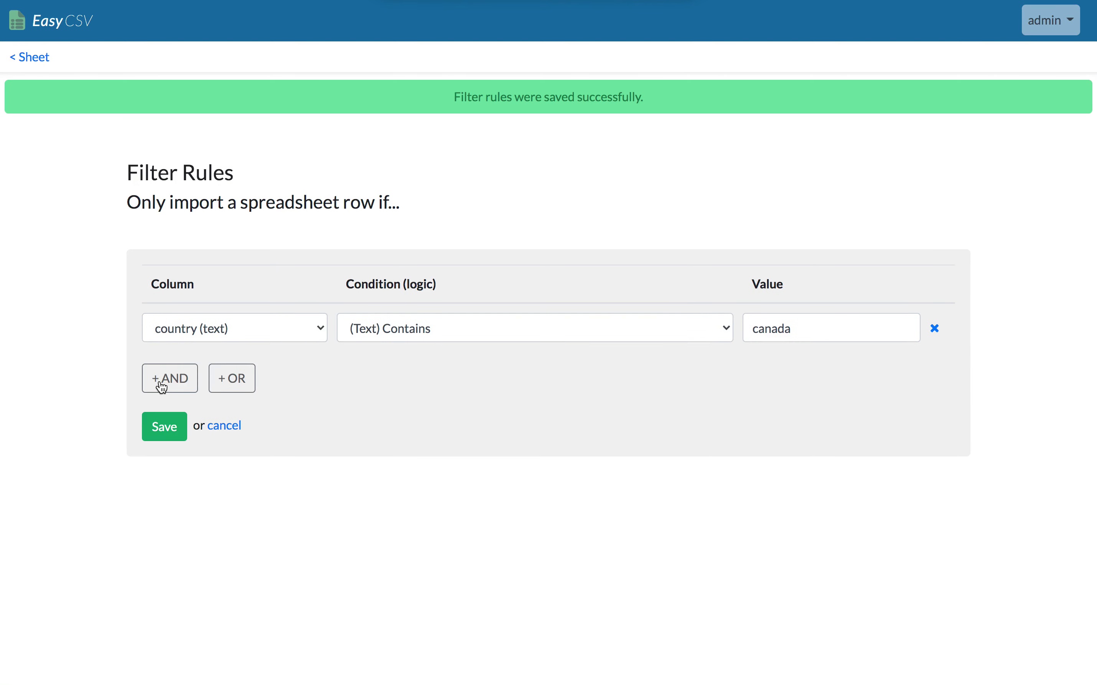
click(34, 59)
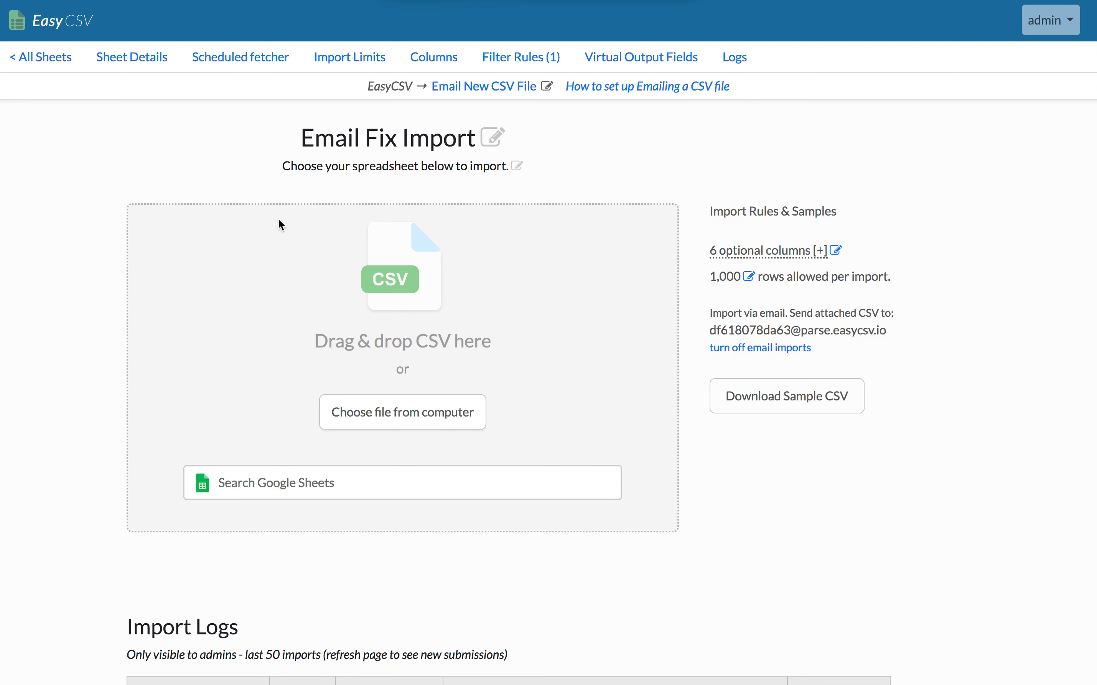
Step: Validate rightway_clean.csv against the filter rule and examine which rows are filtered out and why
click(1096, 156)
drag(702, 371, 435, 323)
click(598, 361)
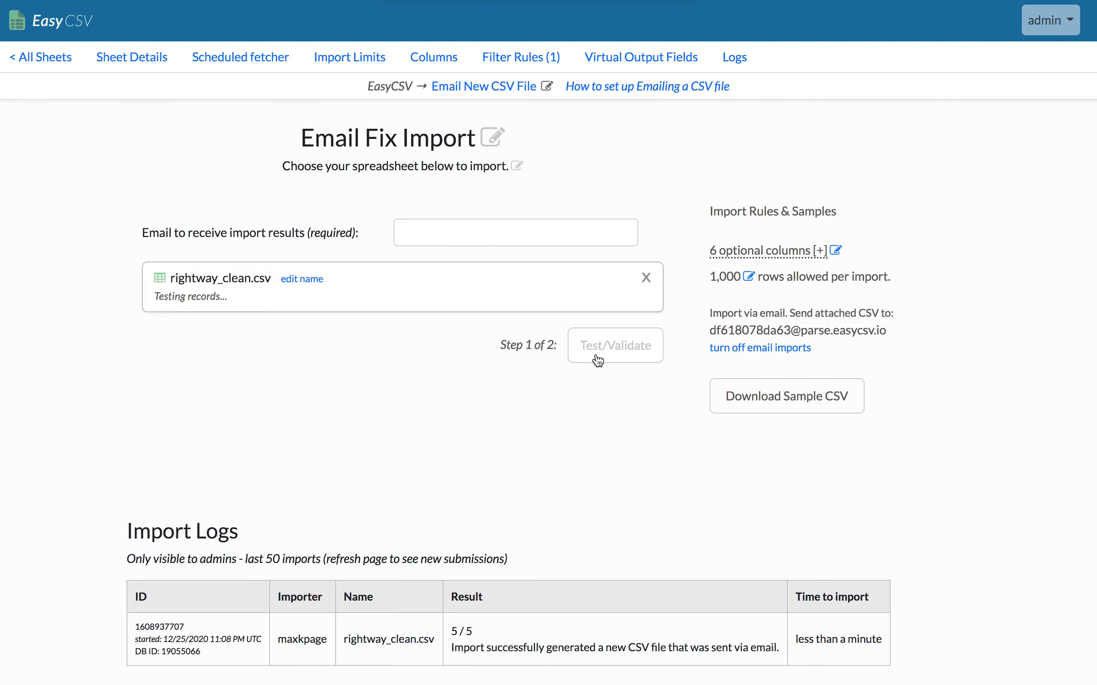
click(240, 301)
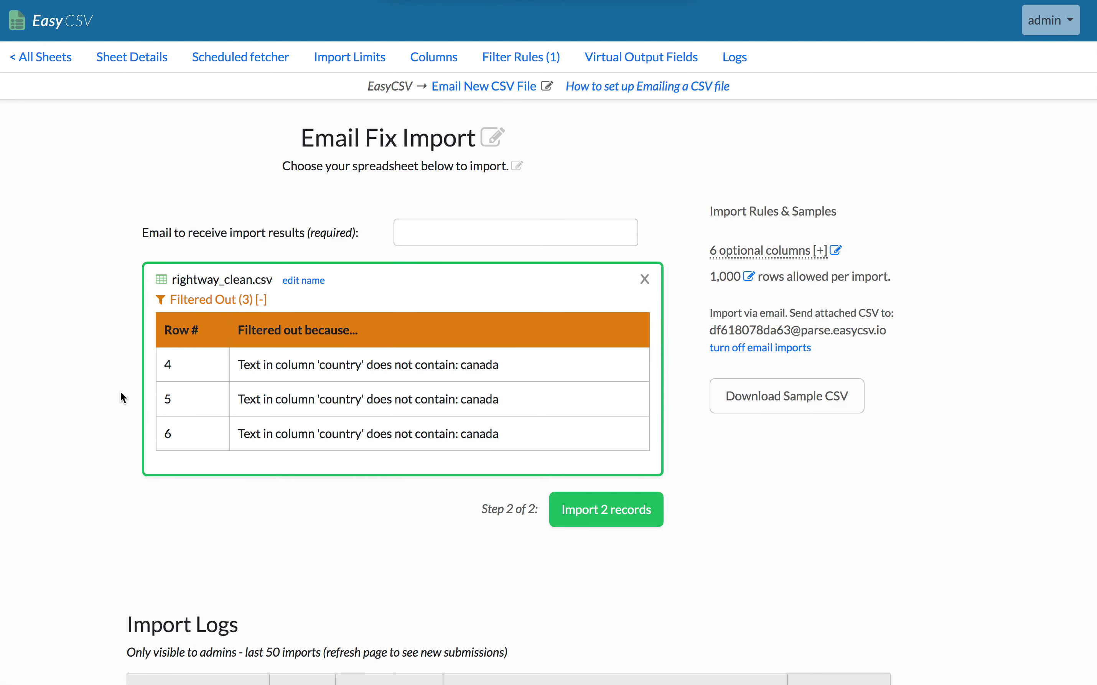
click(236, 301)
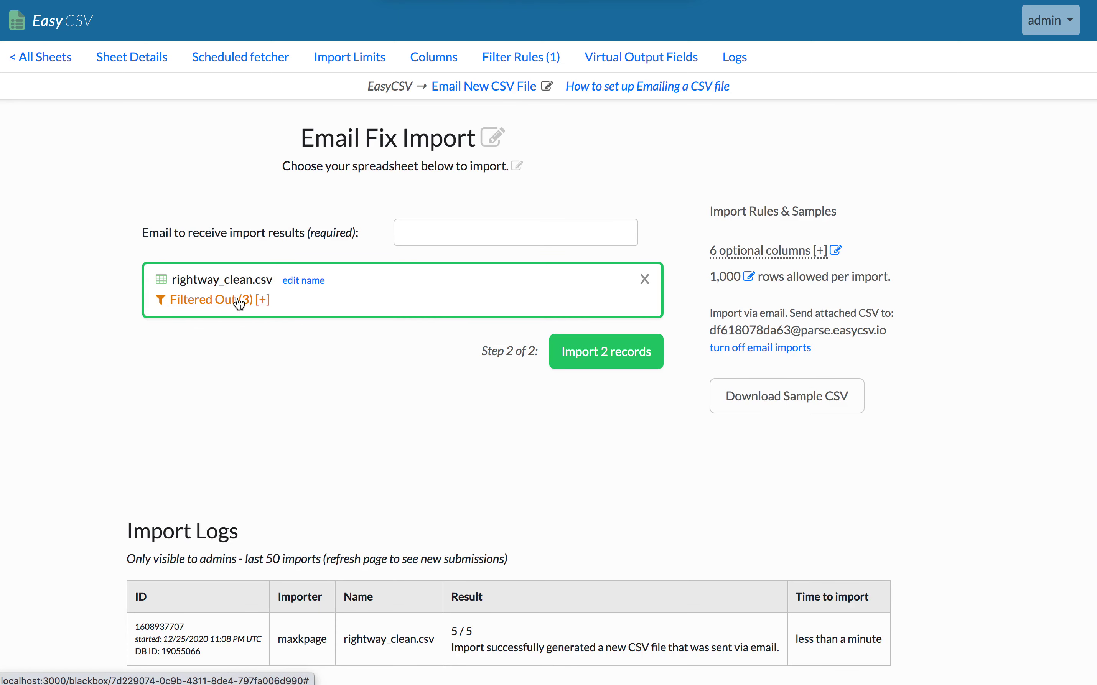
Step: Create and save a virtual output field with key special_val and the single static text value testing
click(628, 59)
click(265, 268)
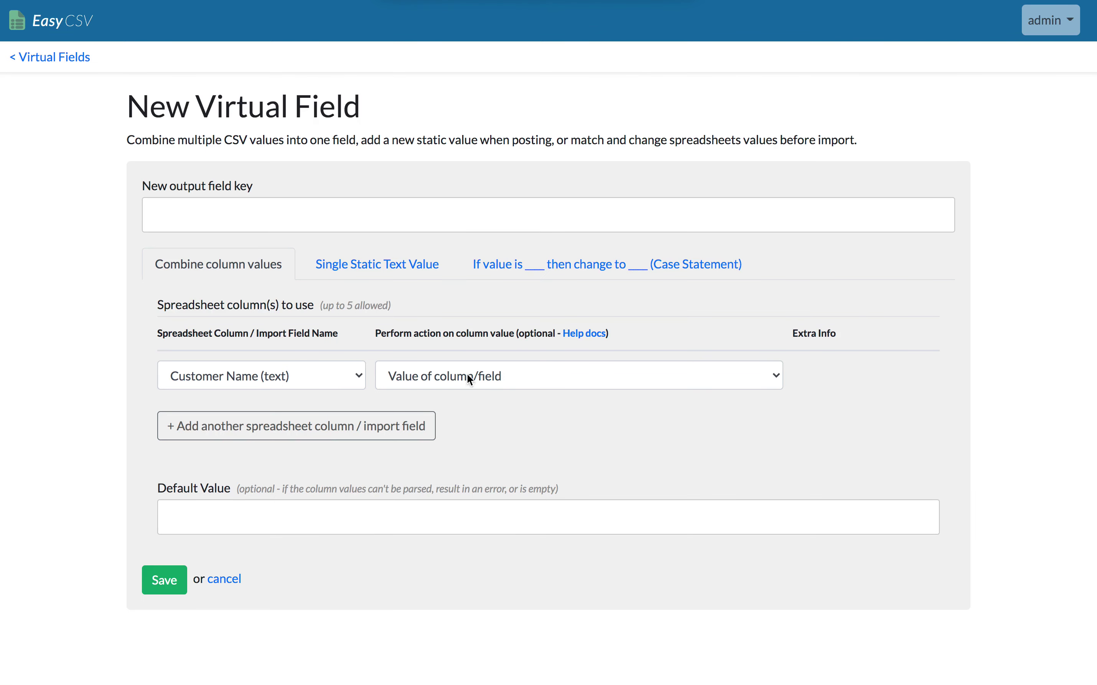
click(510, 265)
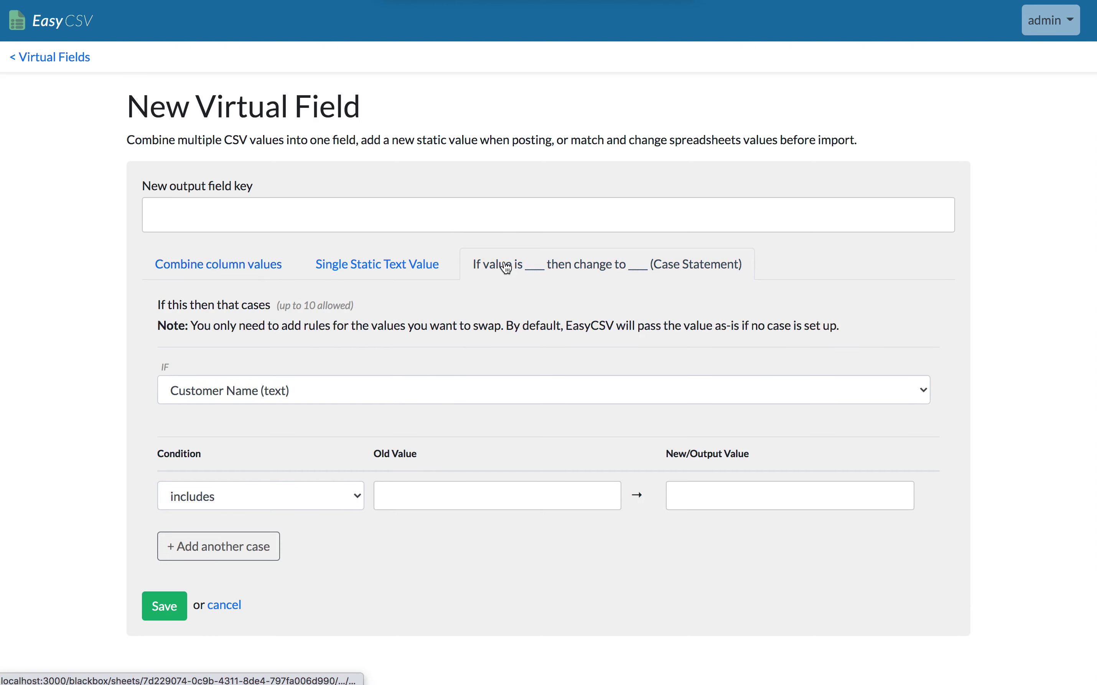
click(223, 264)
click(354, 263)
click(238, 207)
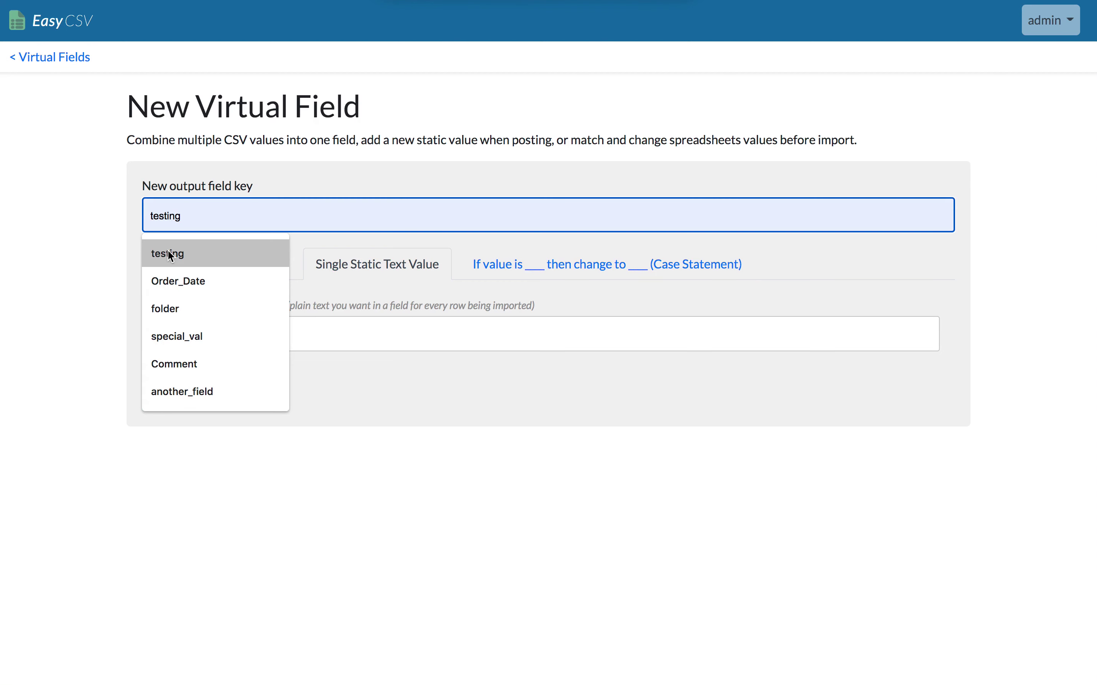
click(145, 335)
click(217, 342)
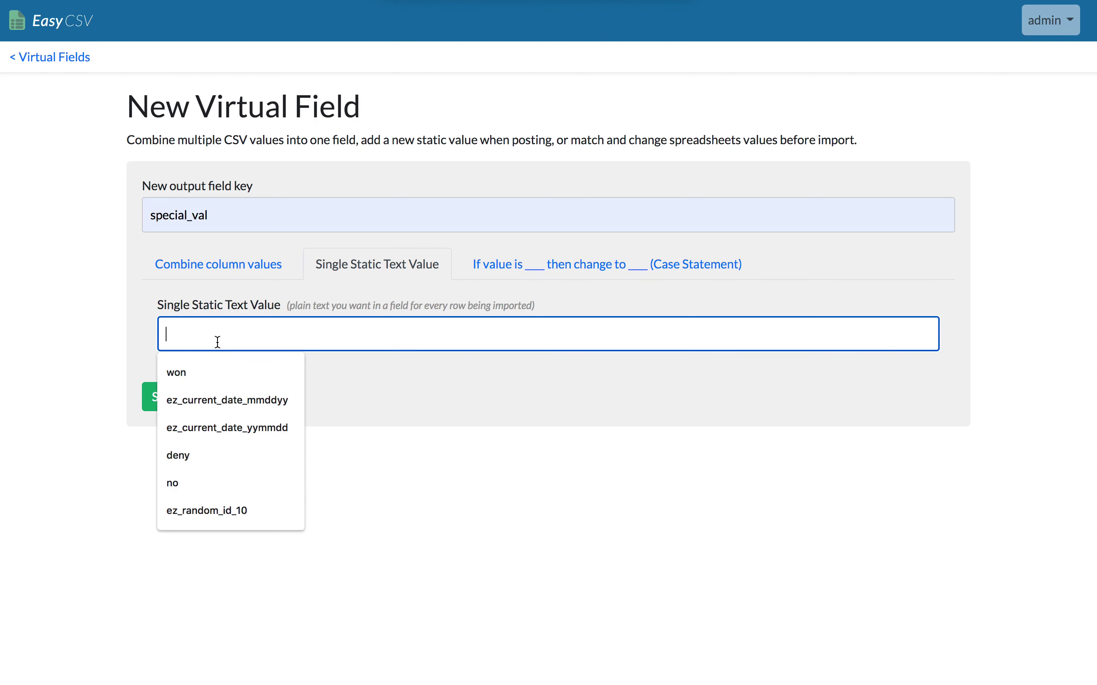
text(testing)
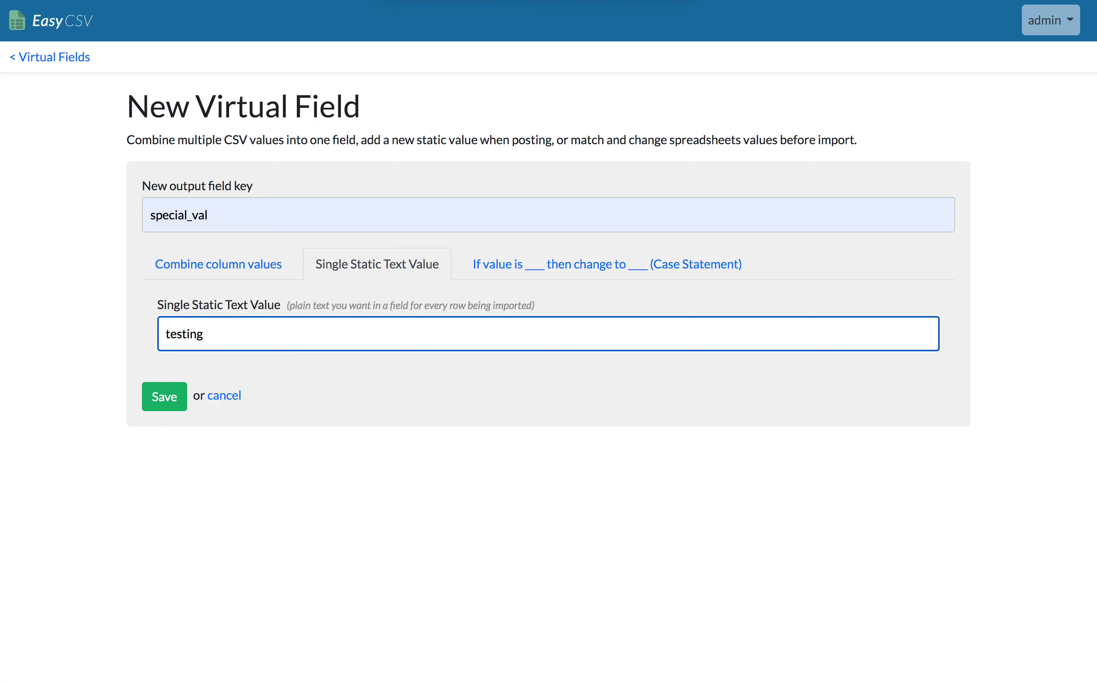
click(165, 400)
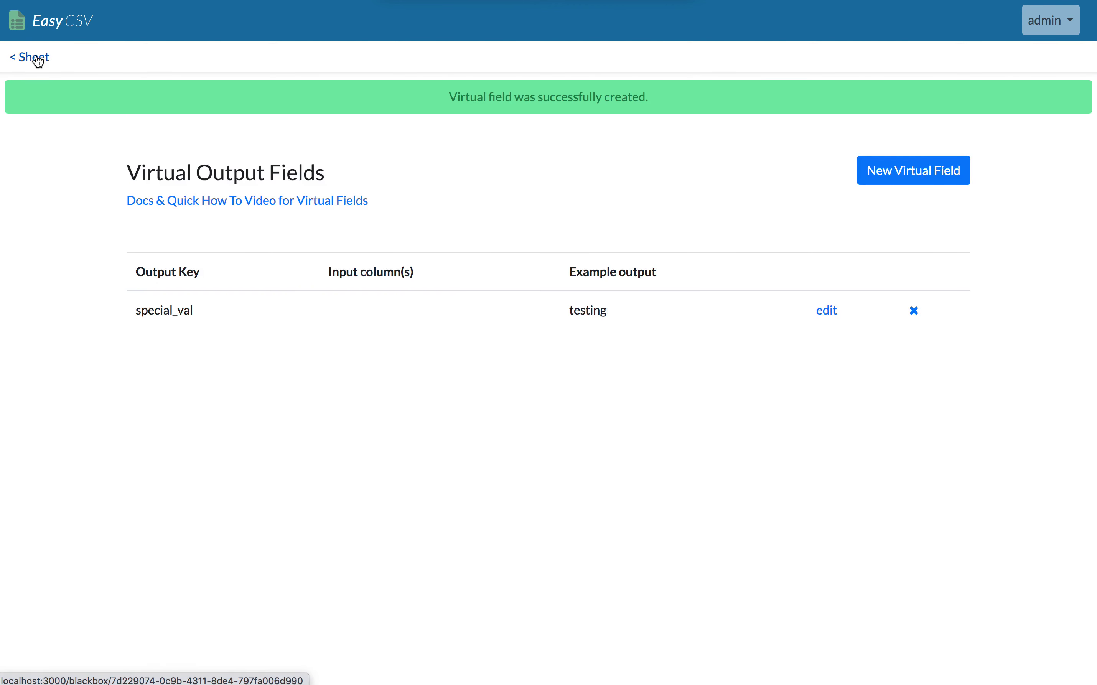
Step: Upload rightway_clean.csv to the Email Fix Import page again, then validate and import it with the new virtual field
click(39, 61)
key(super+Tab)
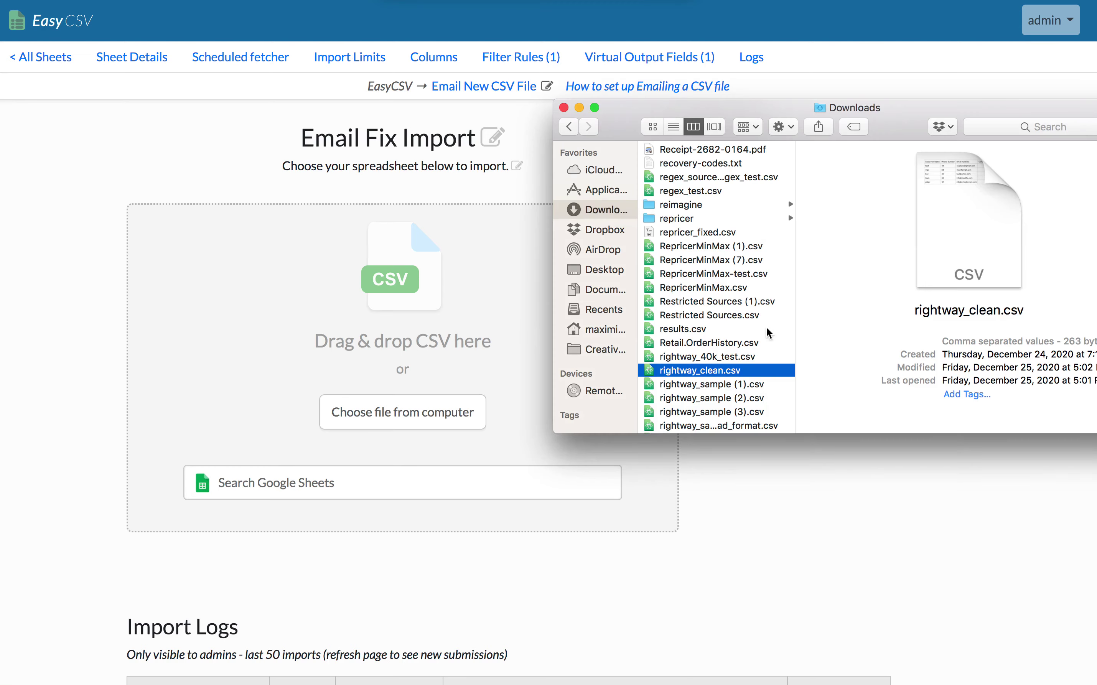
drag(732, 371, 457, 311)
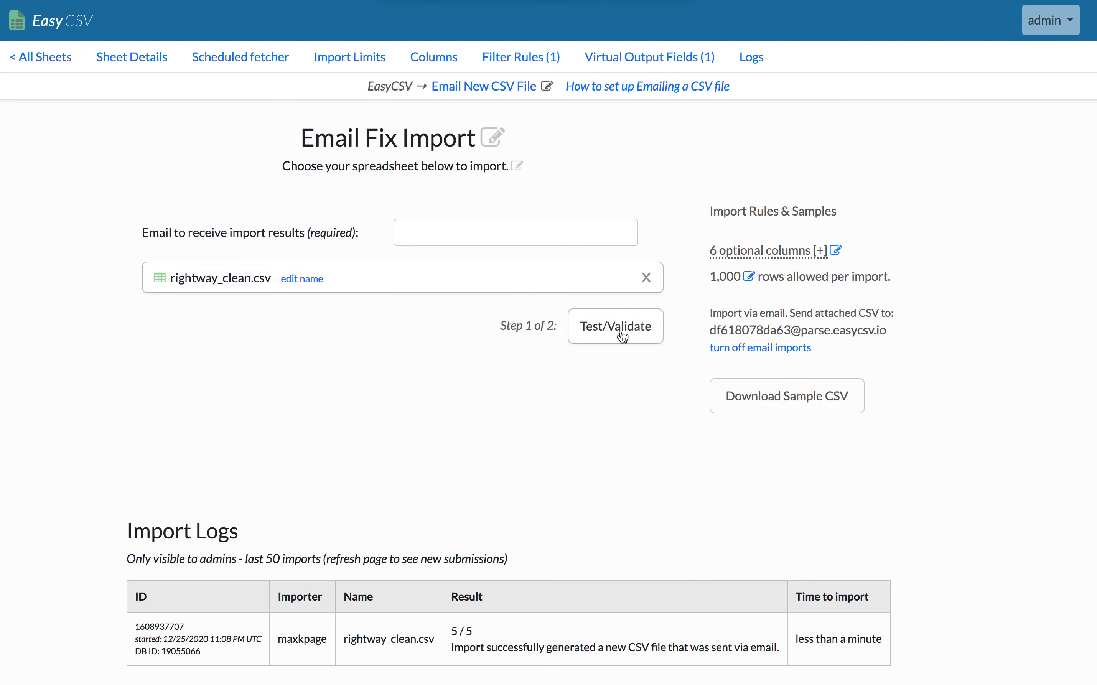
click(620, 336)
click(579, 355)
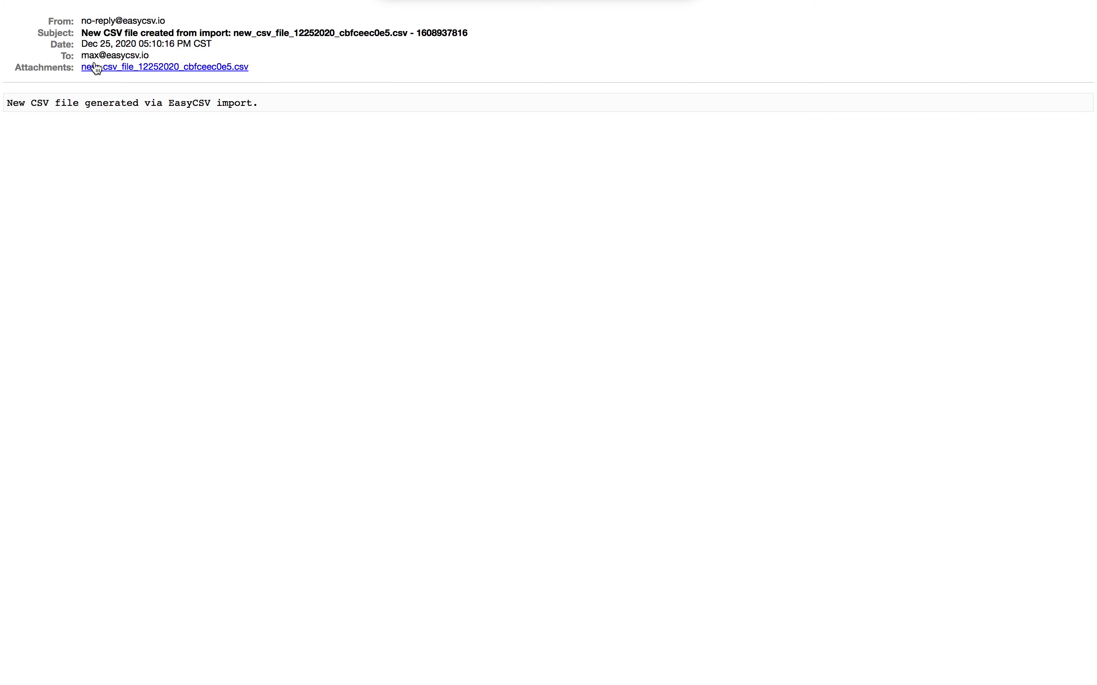
Step: Download new_csv_file_12252020_cbfceec0e5.csv from the generated-file email and preview its contents in Finder
drag(84, 55, 149, 48)
click(187, 118)
click(132, 68)
click(161, 668)
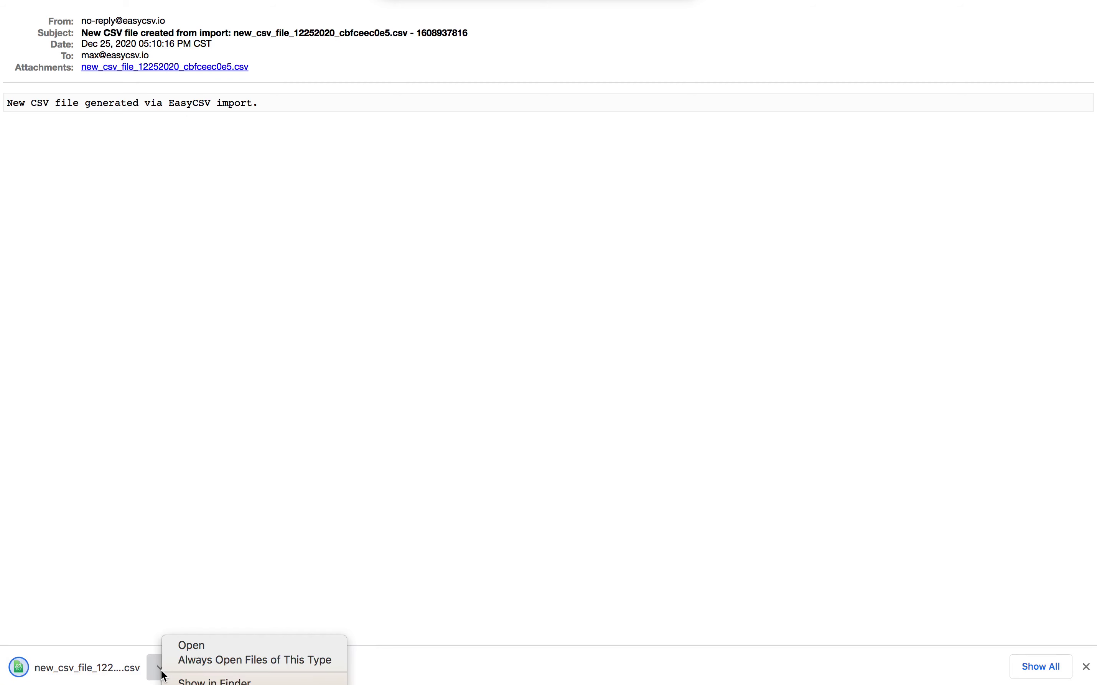
click(176, 680)
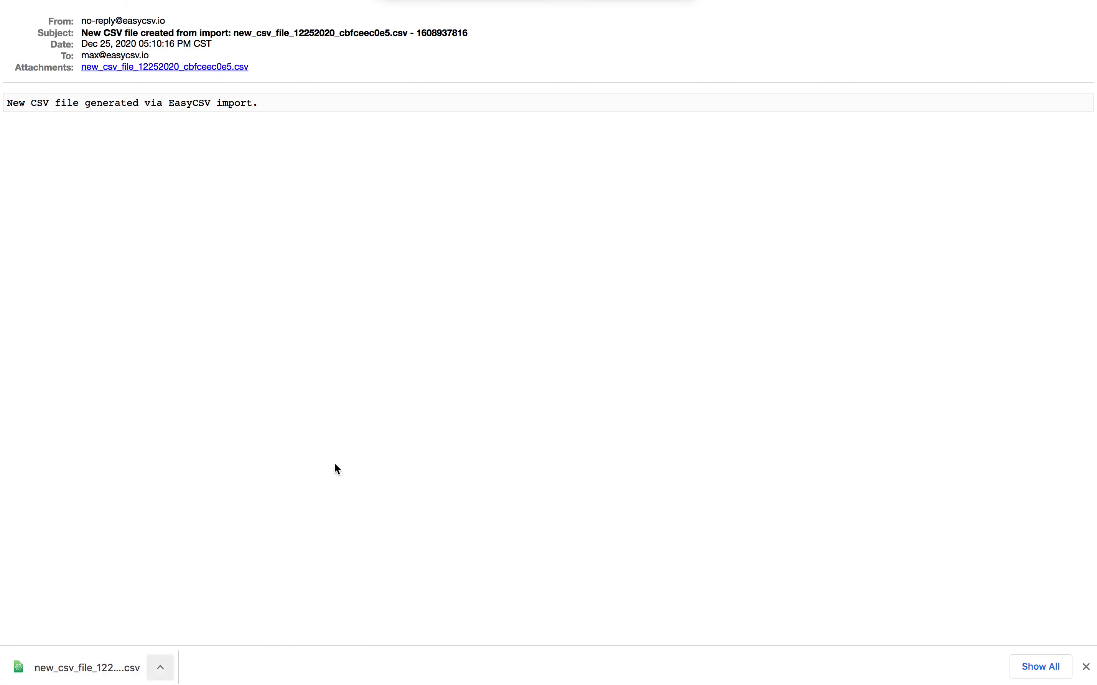
key(space)
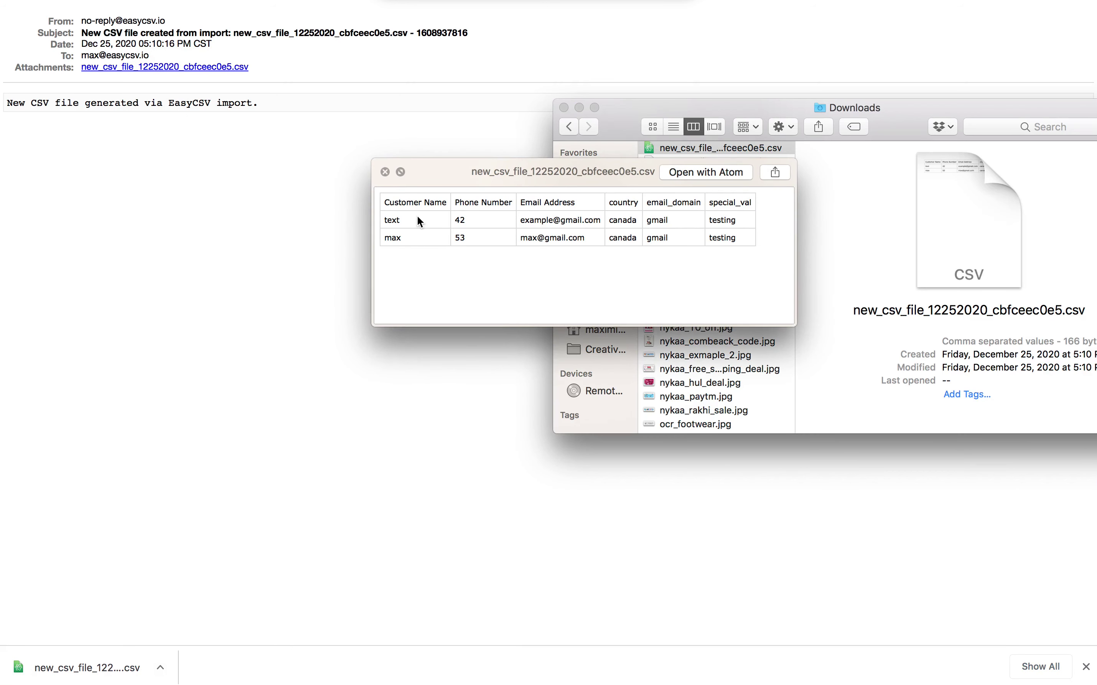